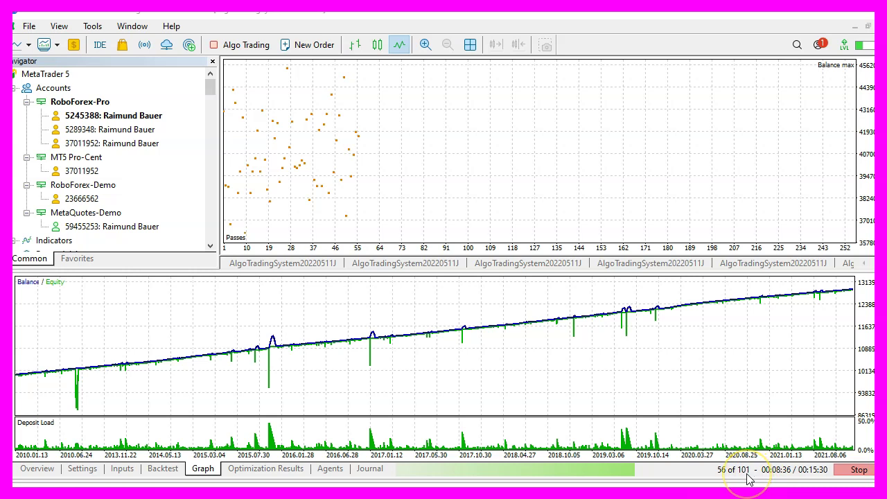
- Review the tester settings, then view results ranked by result, led by pass 56 at about 454,165
click(80, 470)
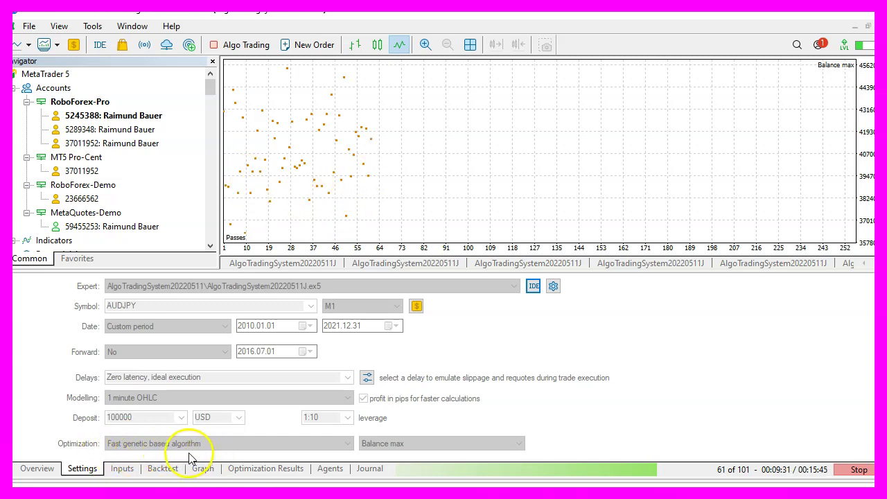
click(265, 469)
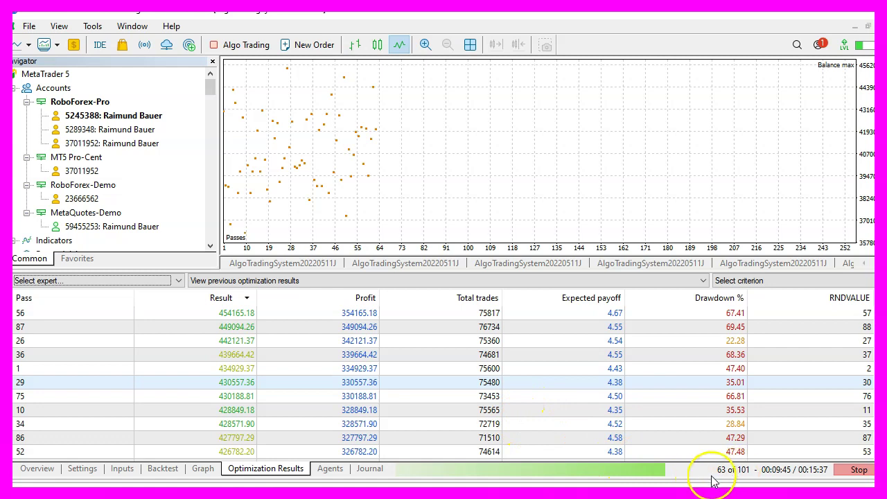
click(238, 328)
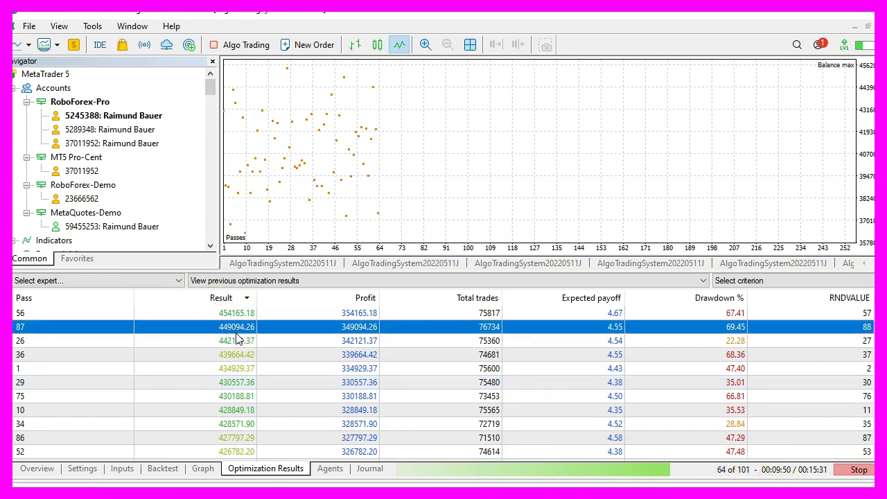
scroll(301, 348, down, 1)
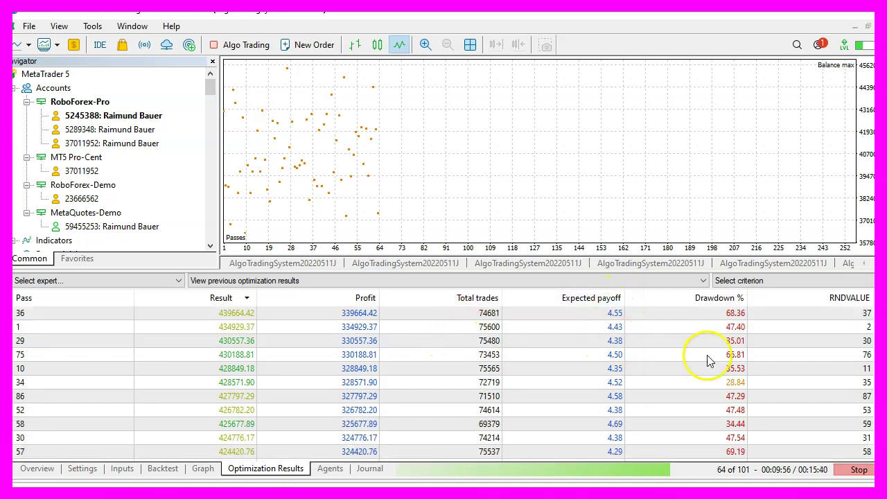
scroll(714, 343, up, 1)
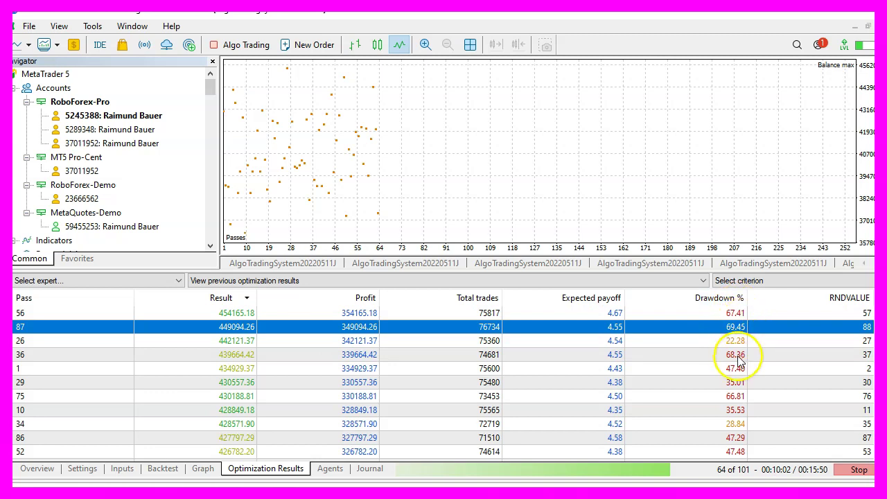
scroll(733, 396, down, 1)
scroll(735, 400, down, 1)
scroll(733, 401, down, 3)
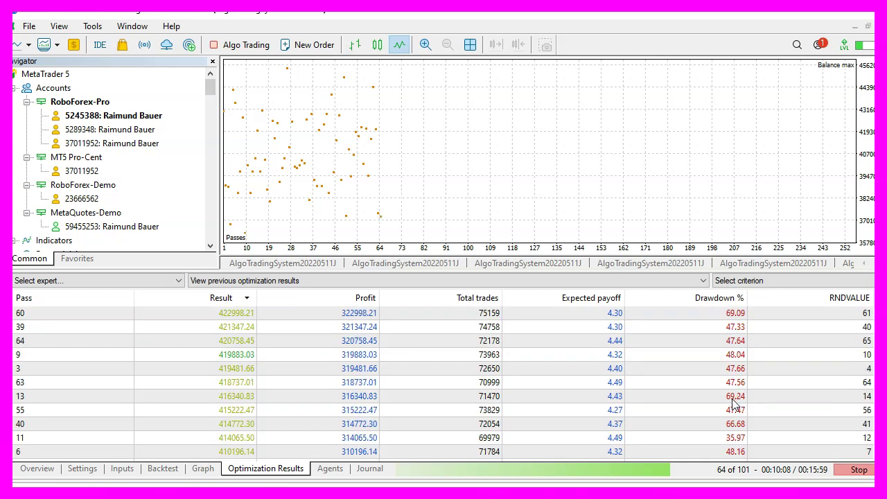
scroll(734, 403, down, 1)
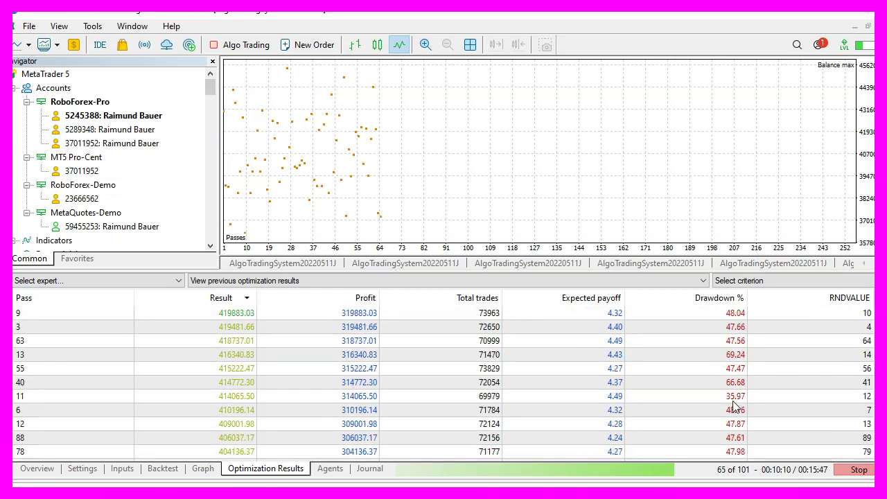
scroll(734, 407, down, 2)
scroll(735, 407, down, 1)
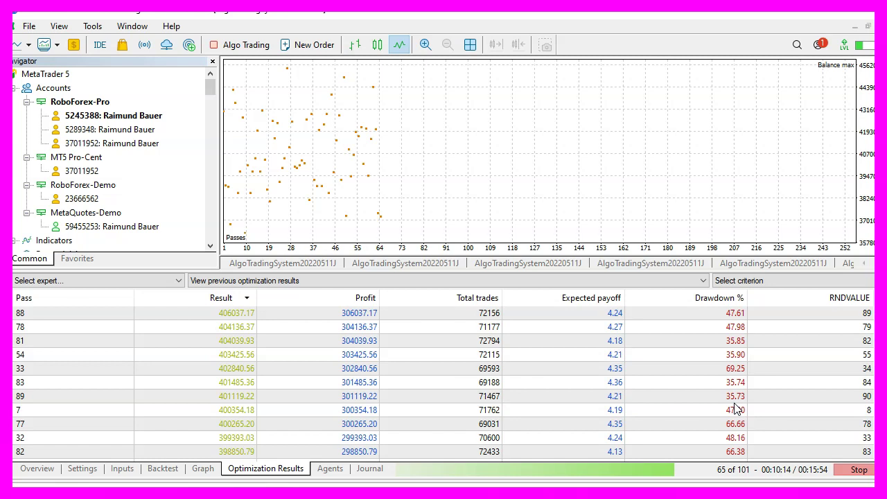
scroll(736, 407, down, 2)
click(735, 398)
scroll(735, 402, down, 3)
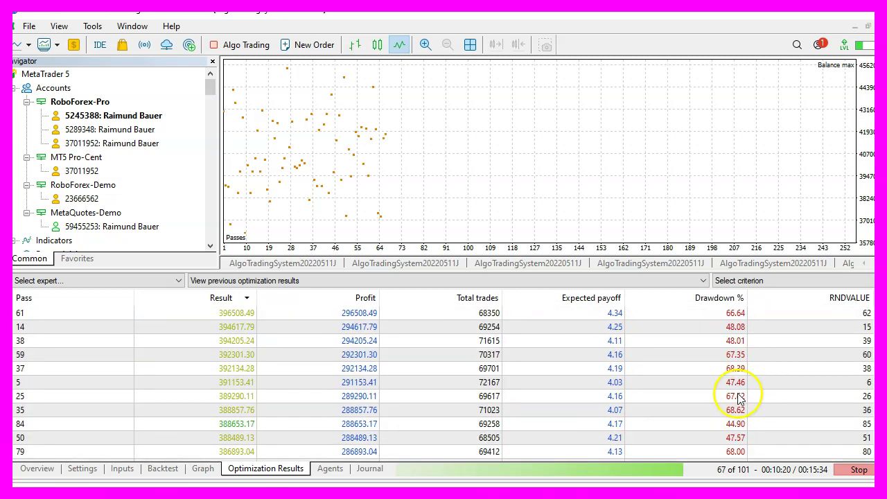
scroll(738, 416, down, 1)
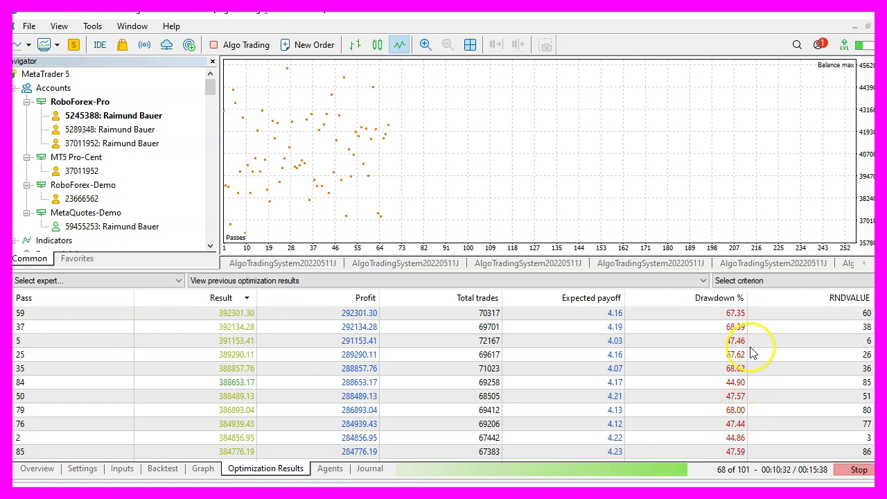
scroll(714, 357, up, 5)
click(694, 343)
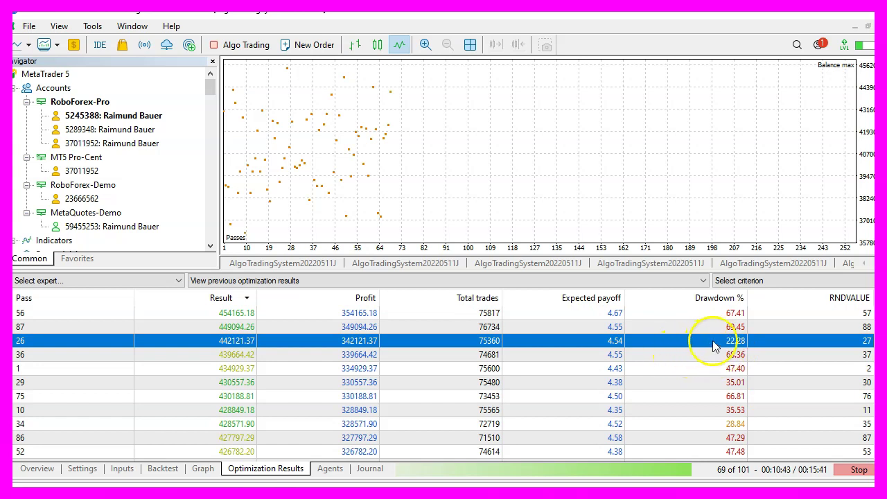
scroll(714, 357, down, 2)
click(730, 441)
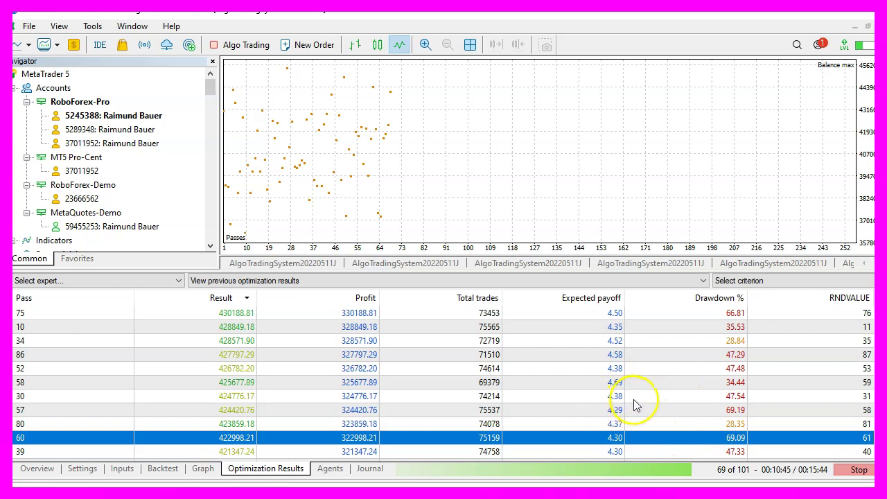
scroll(319, 363, down, 2)
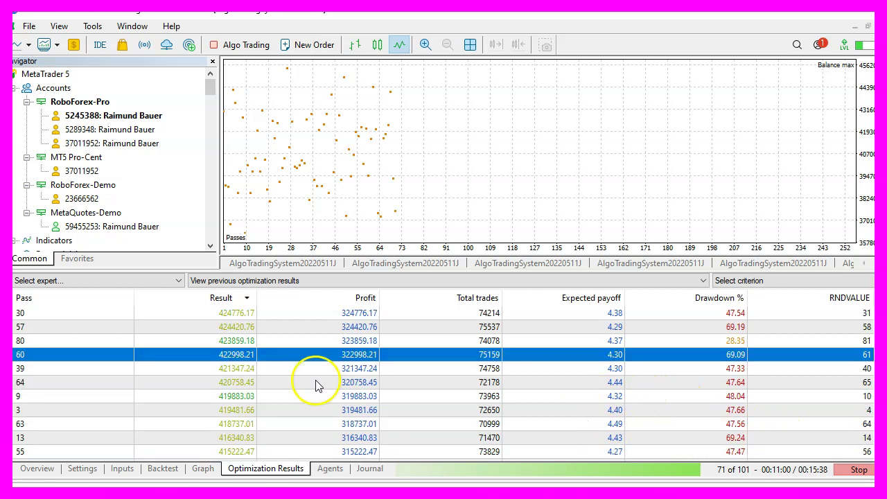
scroll(316, 367, down, 2)
scroll(375, 366, down, 1)
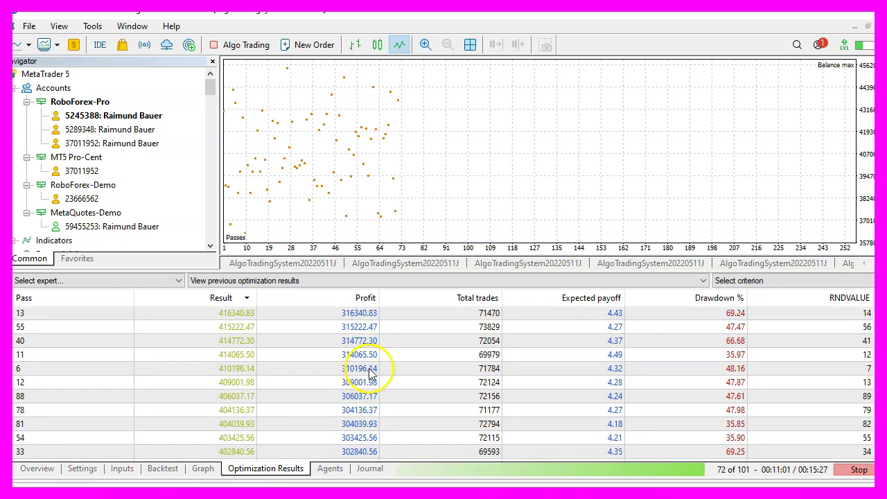
scroll(412, 362, down, 1)
scroll(408, 363, down, 2)
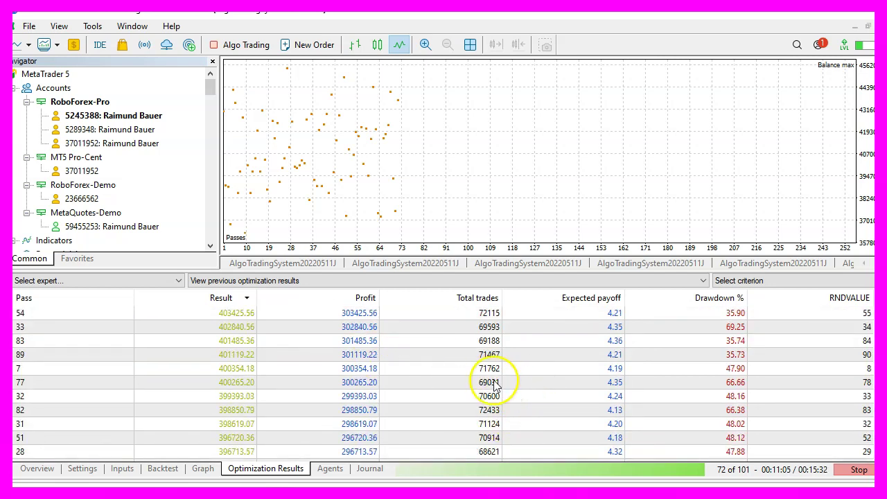
click(493, 354)
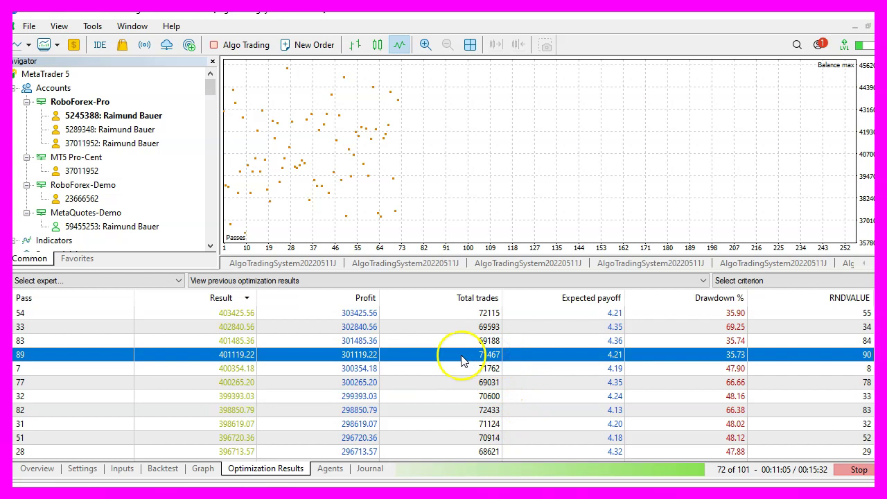
scroll(474, 392, down, 1)
scroll(473, 391, down, 2)
click(584, 383)
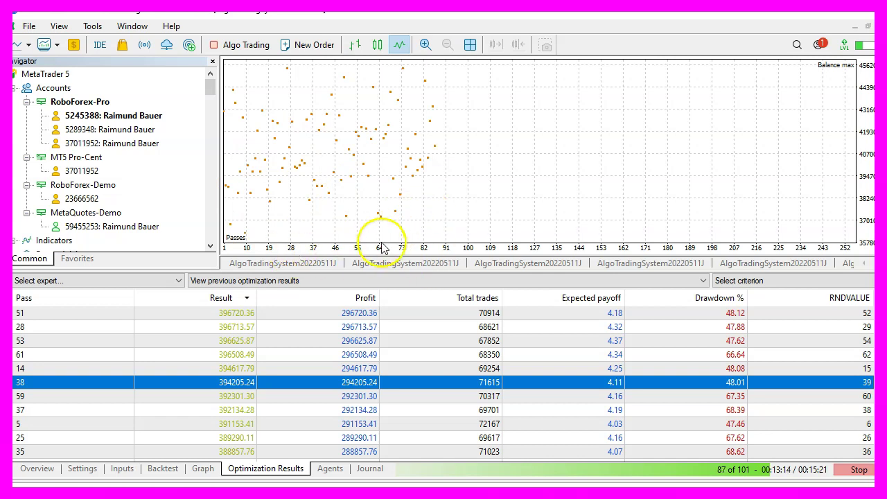
- Compare the other AlgoTradingSystem runs' optimization charts while the optimization reaches 101 of 101 passes
click(548, 154)
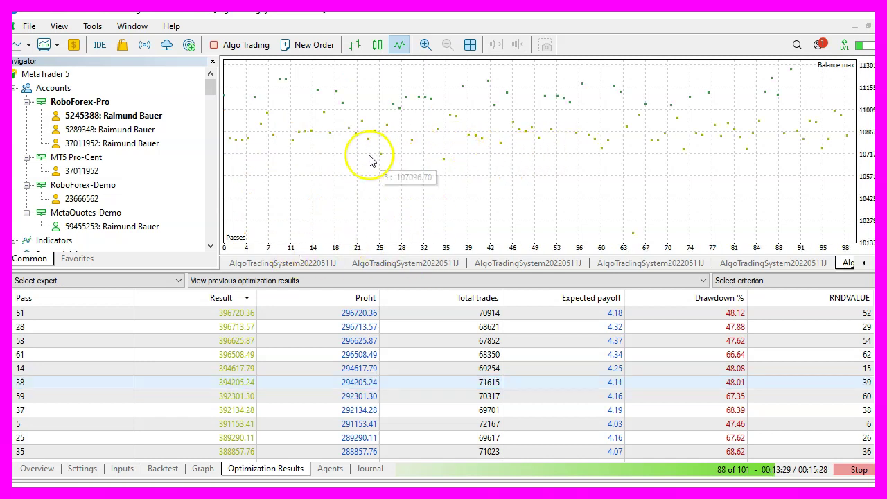
key(ctrl+F6)
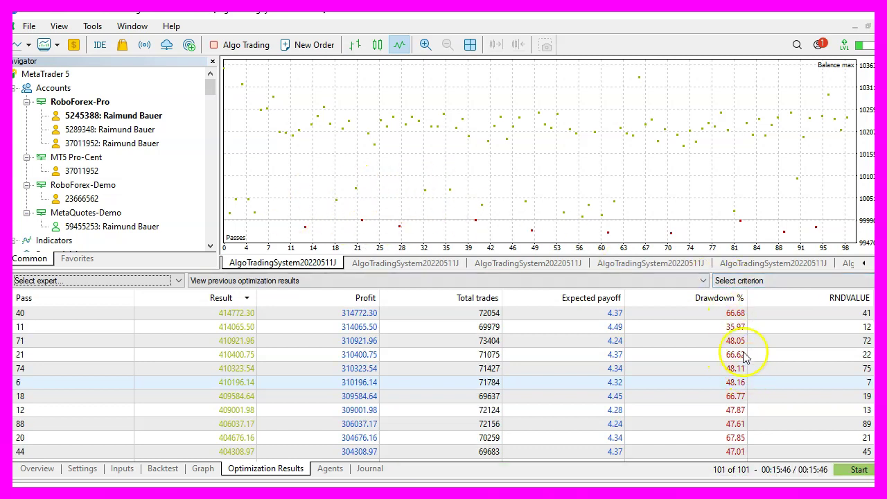
- Select pass 40, sort results by pass number, and show the fourth run's pass chart
click(28, 312)
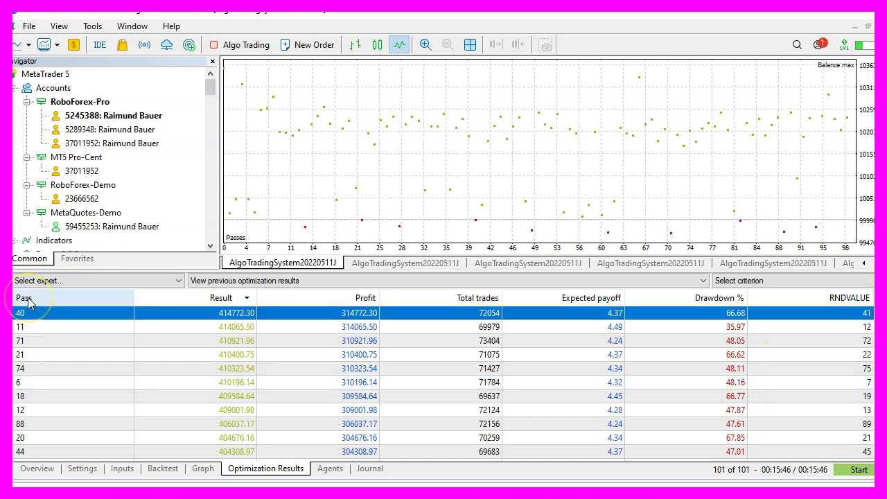
click(27, 298)
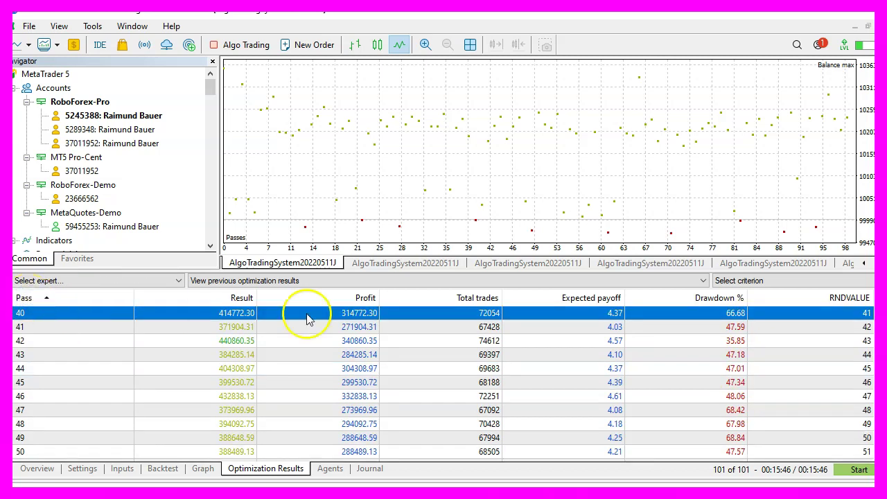
click(880, 269)
click(880, 269)
click(651, 262)
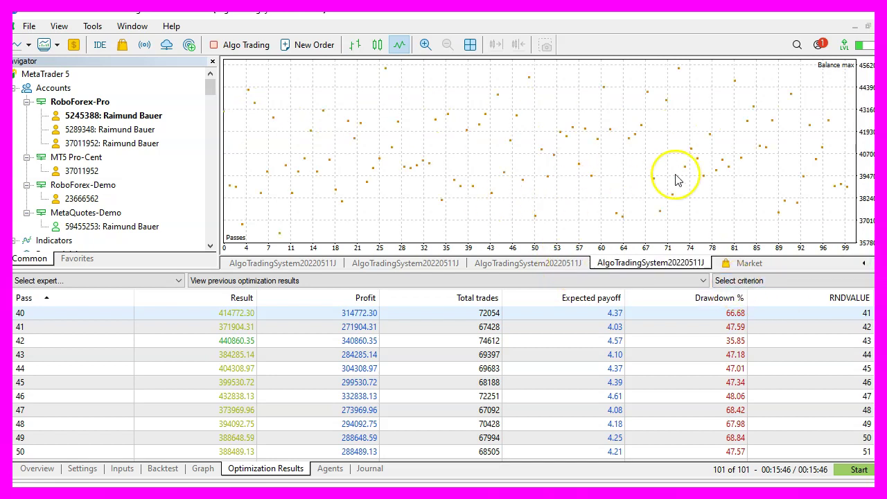
- Select pass 40 and scroll the results down to pass 100
click(236, 312)
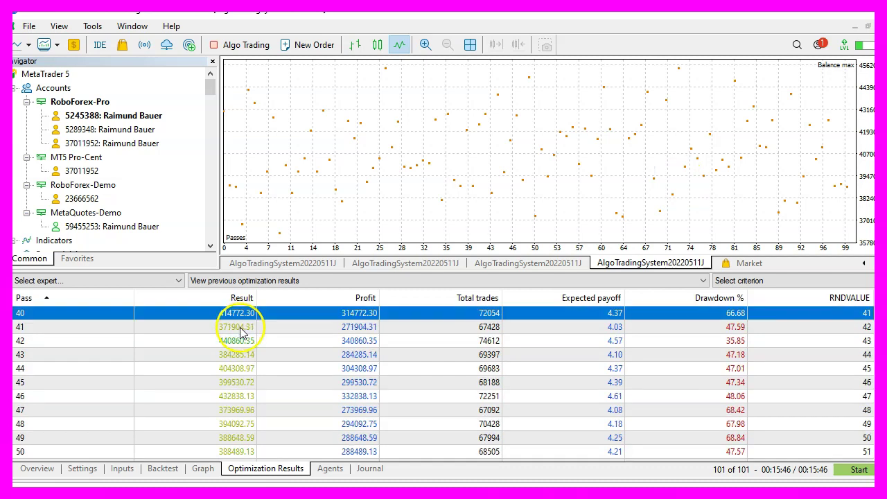
scroll(240, 333, down, 4)
scroll(241, 336, down, 3)
scroll(242, 343, down, 2)
scroll(242, 350, down, 3)
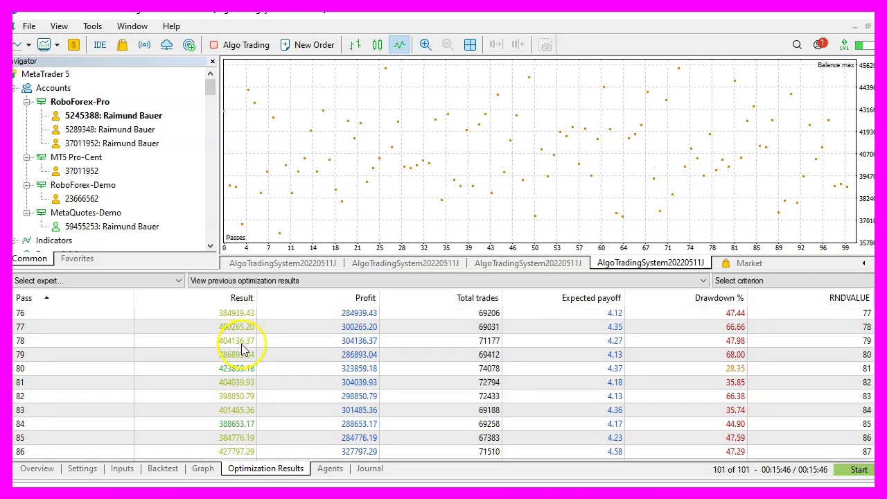
scroll(243, 350, down, 2)
scroll(242, 350, down, 1)
scroll(244, 350, down, 2)
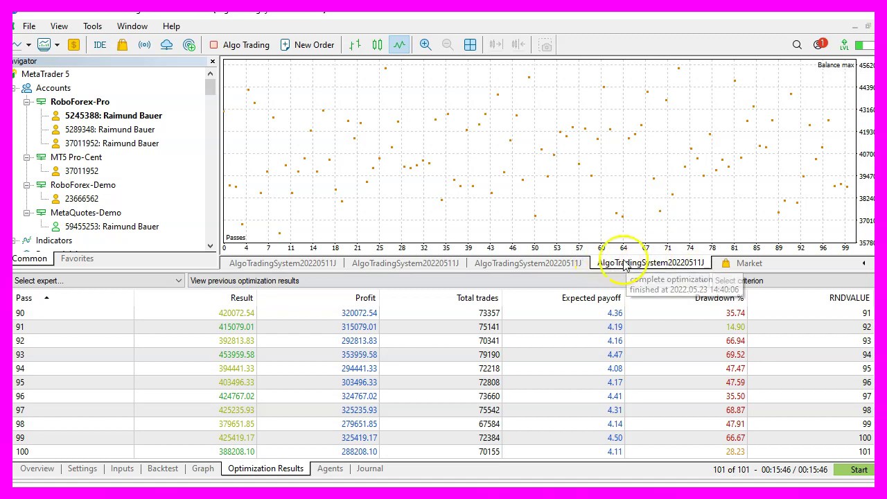
- Compare the first, second, fourth and fifth runs' pass charts, ending on the fifth run
click(304, 262)
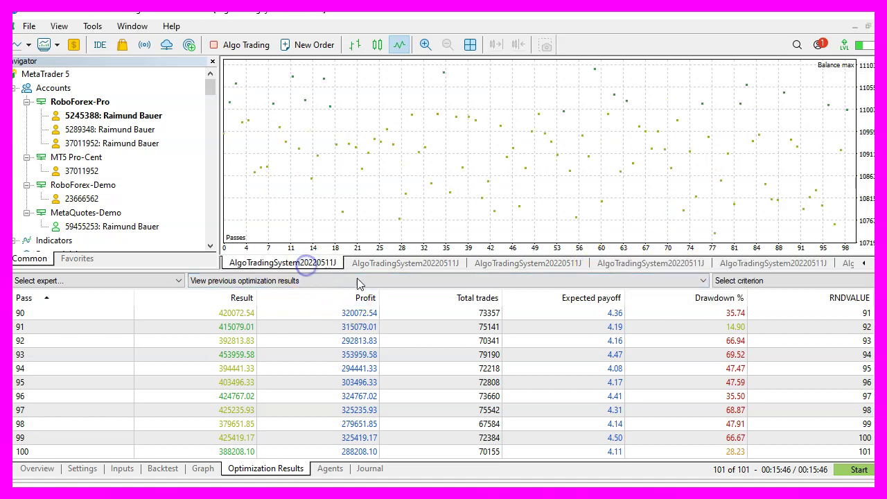
click(396, 264)
mouse_move(405, 262)
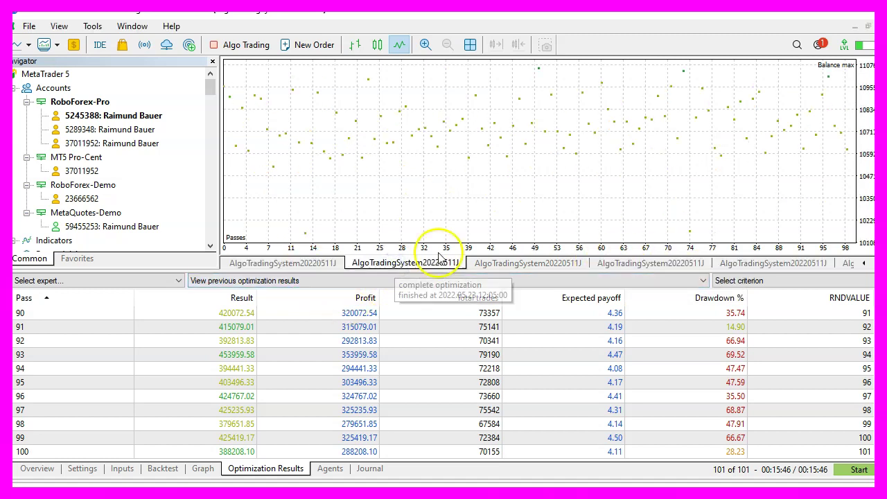
click(617, 264)
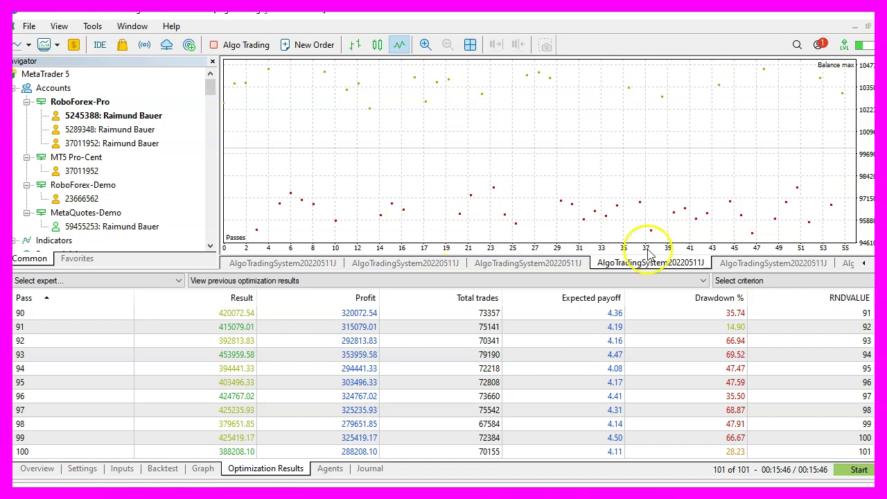
click(772, 265)
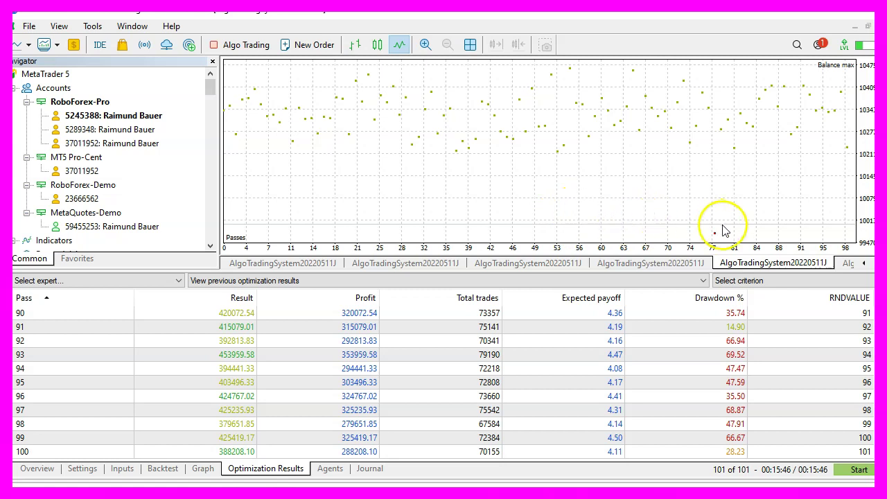
click(639, 266)
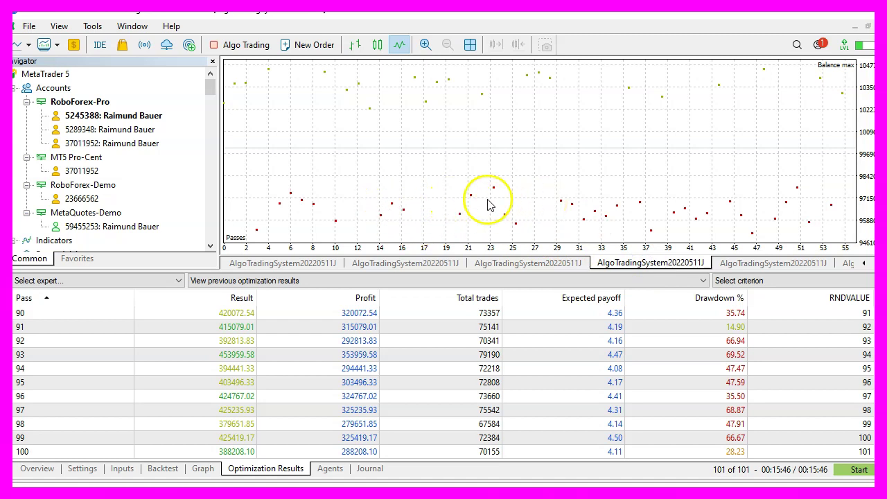
click(797, 263)
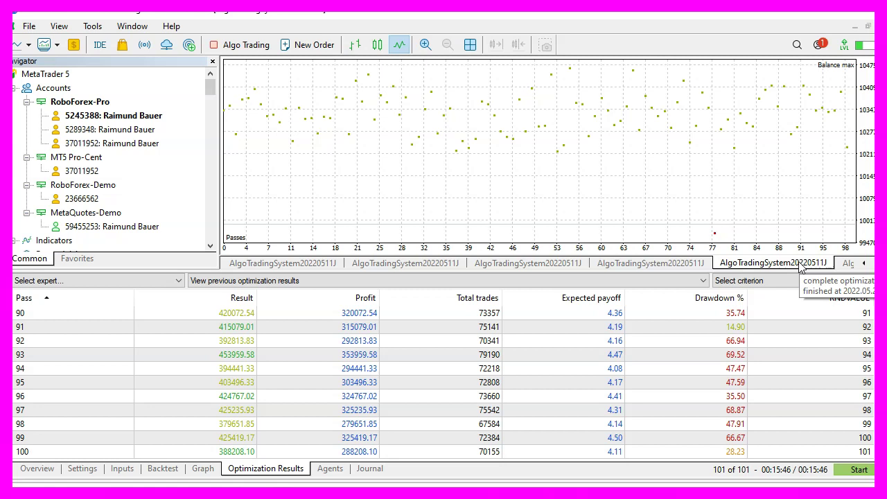
- Export the optimization results to an XML file named AUDJPY.xml
right_click(357, 355)
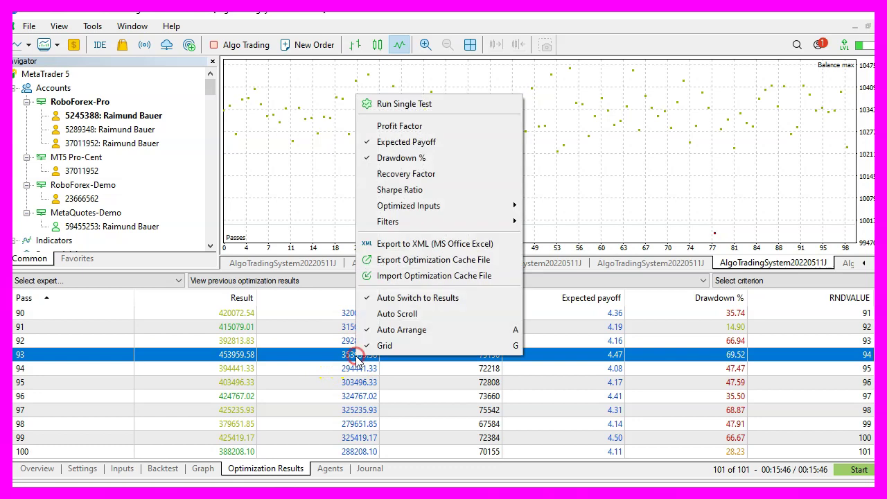
click(402, 246)
text(AUDJPY.xml)
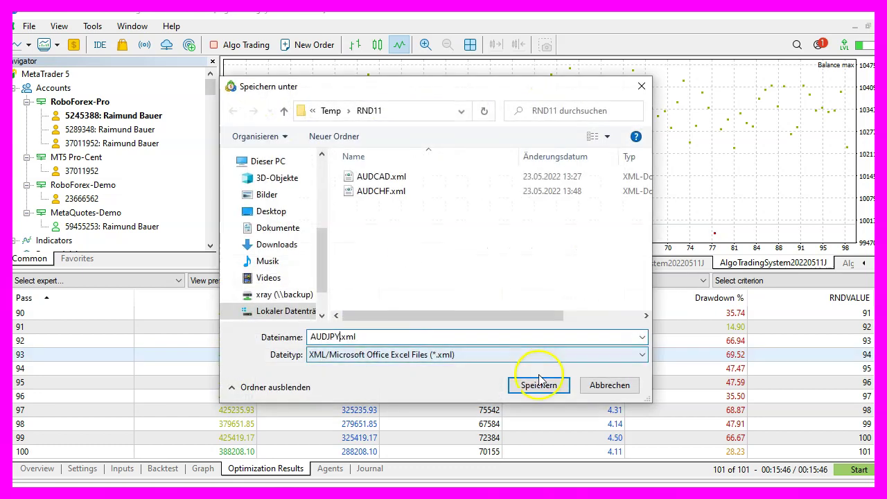
click(537, 385)
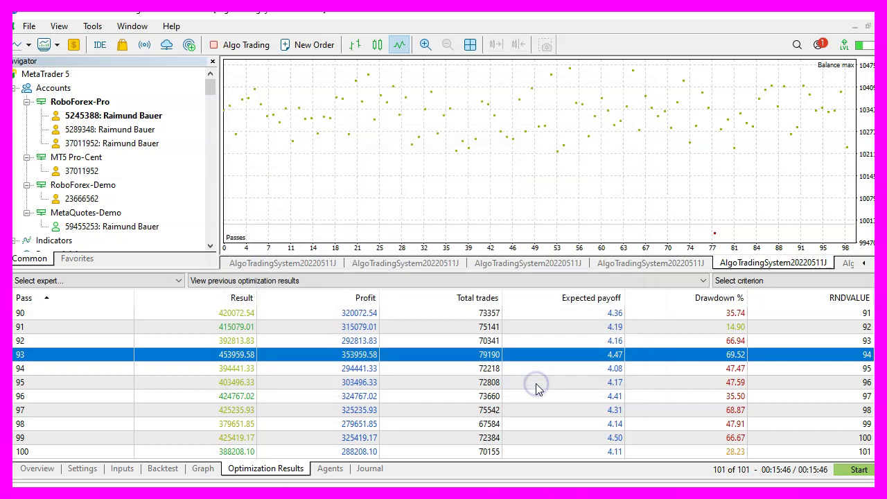
- Set the tester's symbol to AUDNZD
click(82, 469)
click(310, 306)
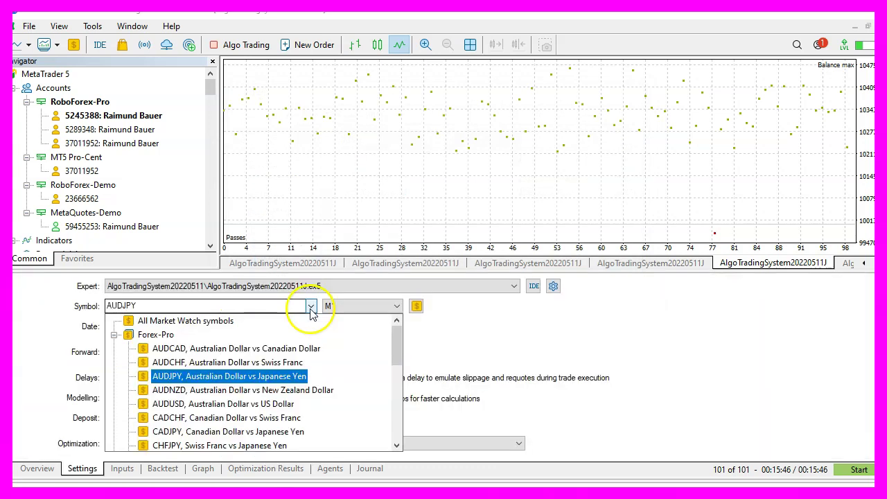
click(214, 389)
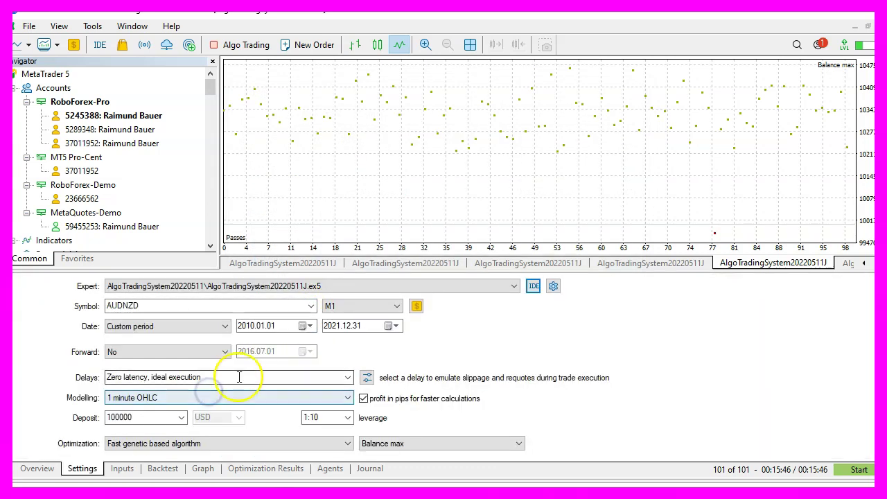
- Start the AUDNZD optimization and inspect its early passes, including losing pass 50
click(859, 469)
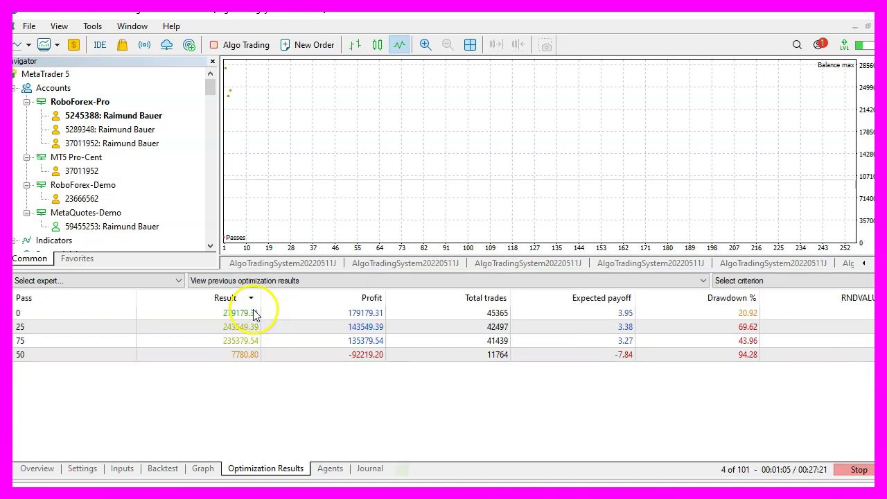
click(236, 355)
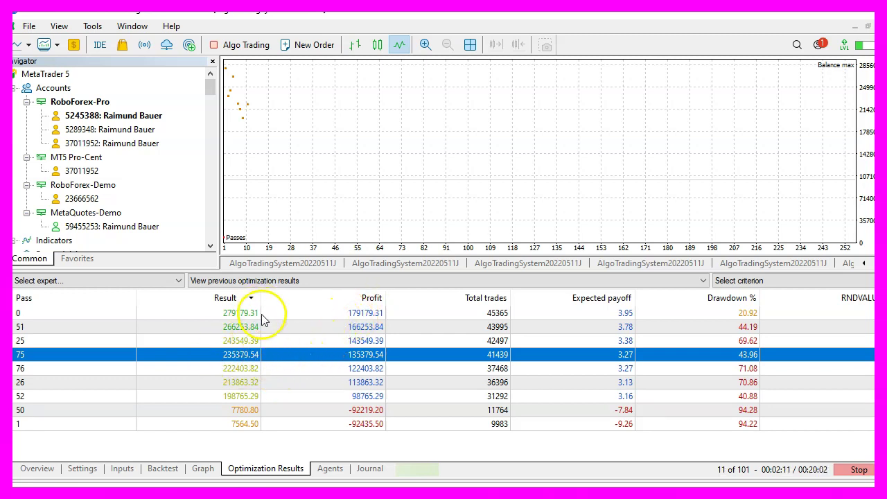
click(241, 411)
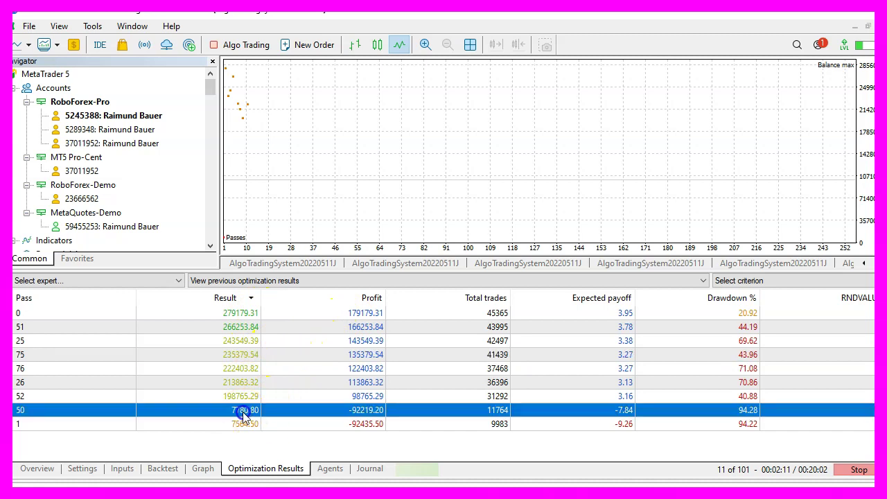
click(253, 438)
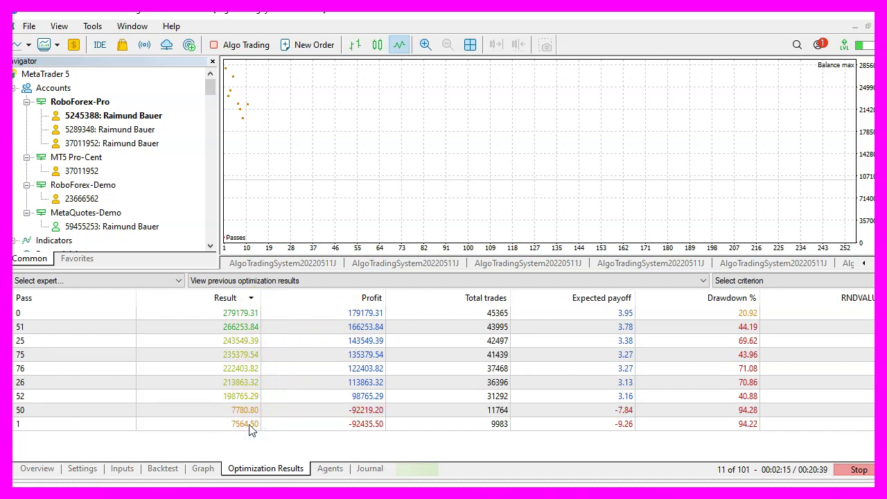
click(251, 425)
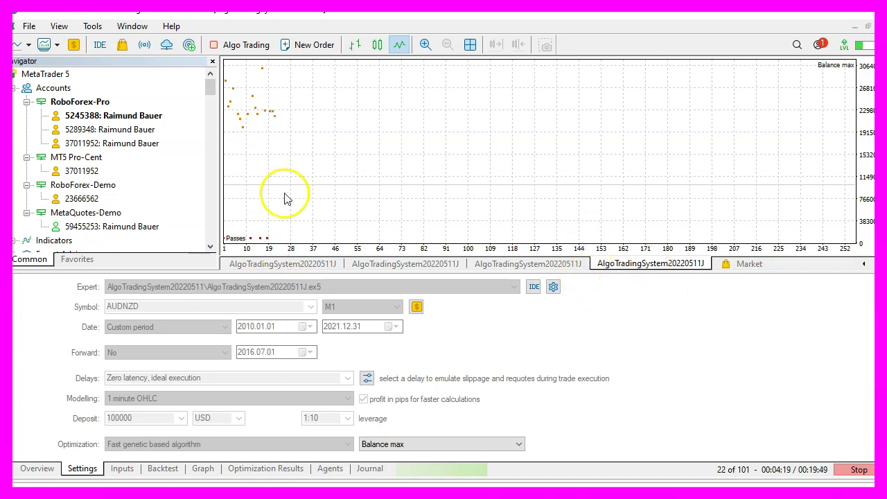
click(531, 263)
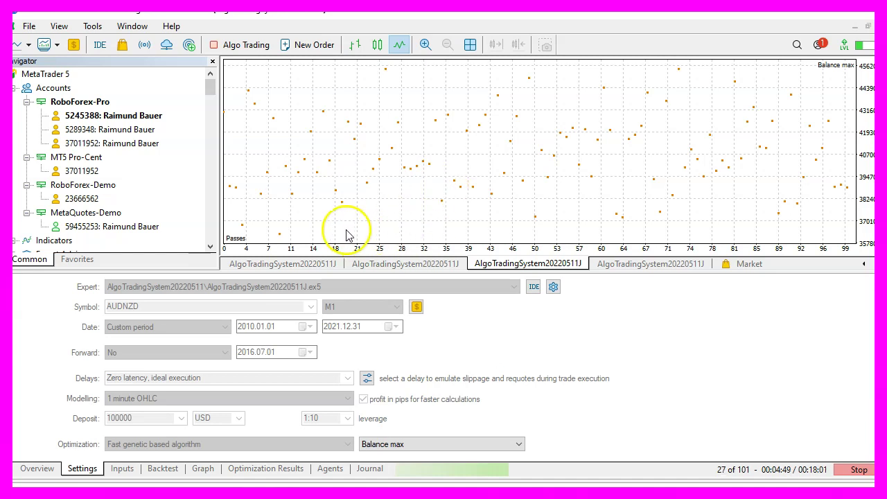
mouse_move(450, 206)
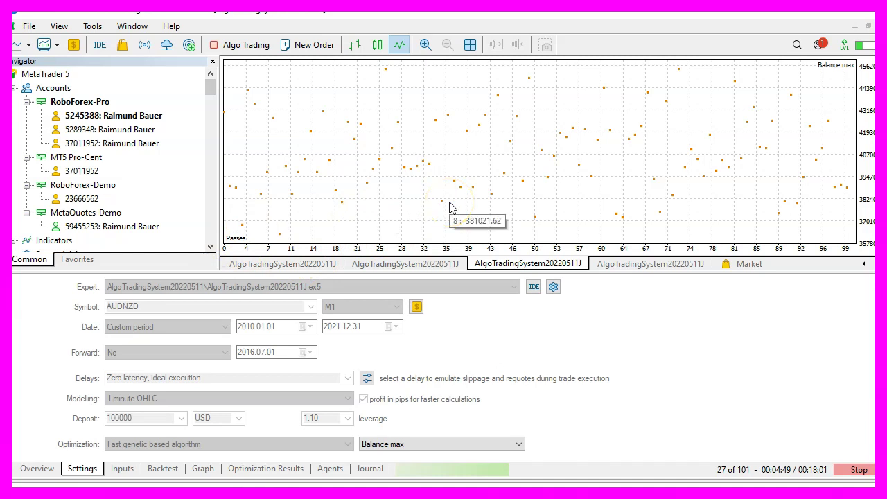
click(453, 209)
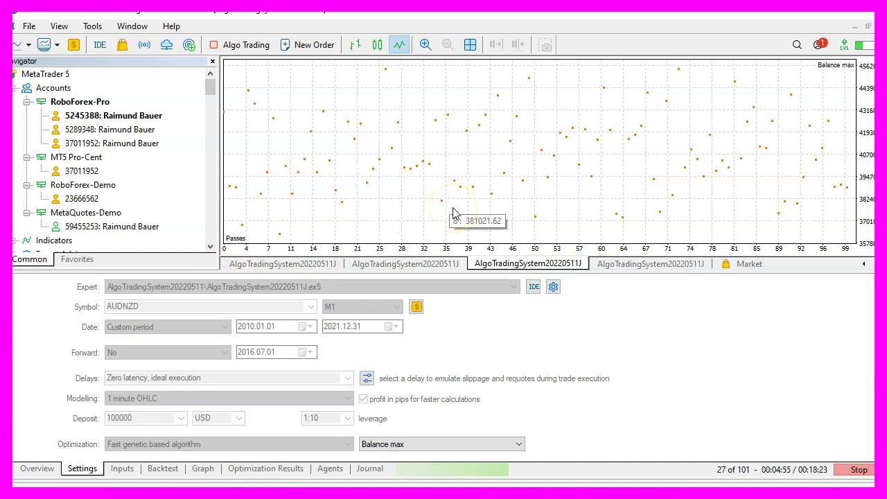